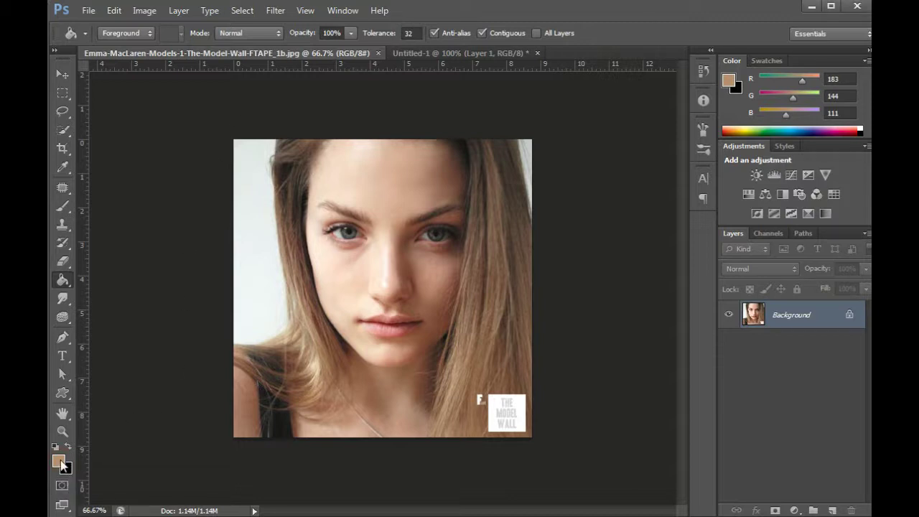
- Inspect the foreground and background colours in the Color Picker, keeping the tan foreground unchanged
left_click(61, 463)
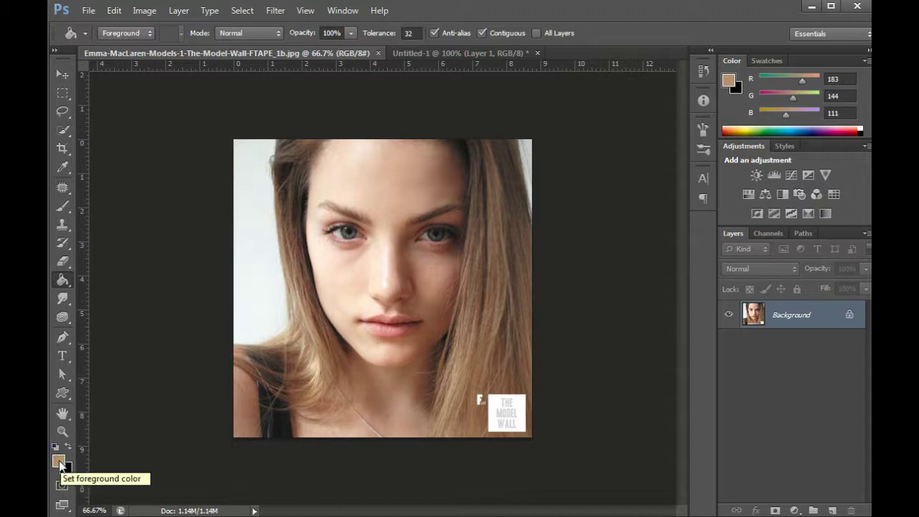
left_click(60, 464)
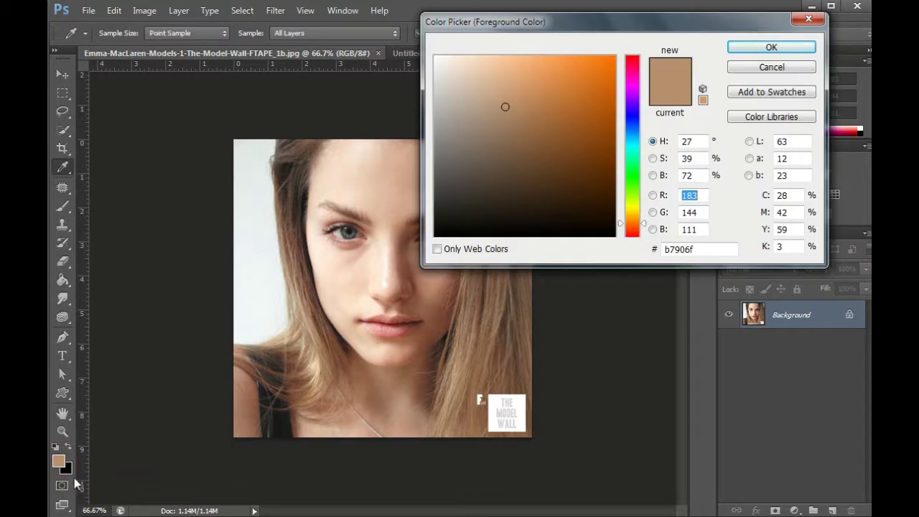
left_click(69, 469)
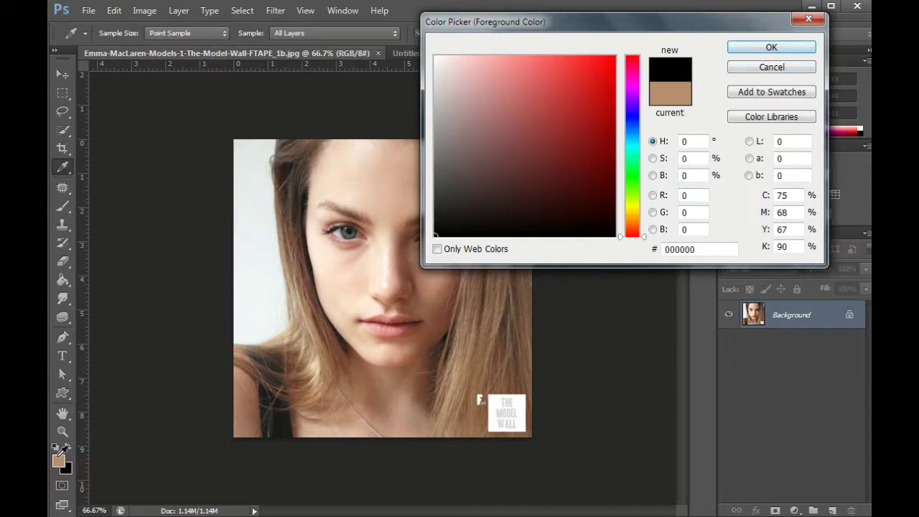
left_click(60, 454)
left_click(771, 47)
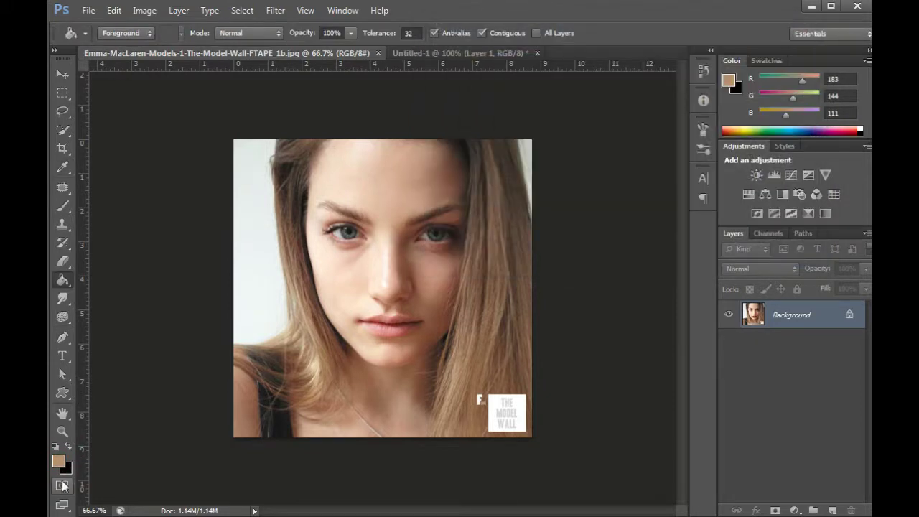
left_click(68, 469)
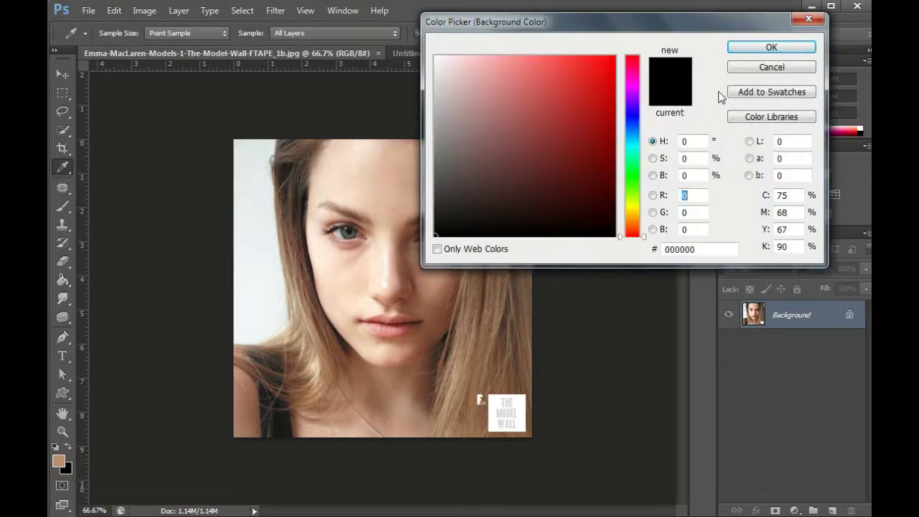
left_click(769, 48)
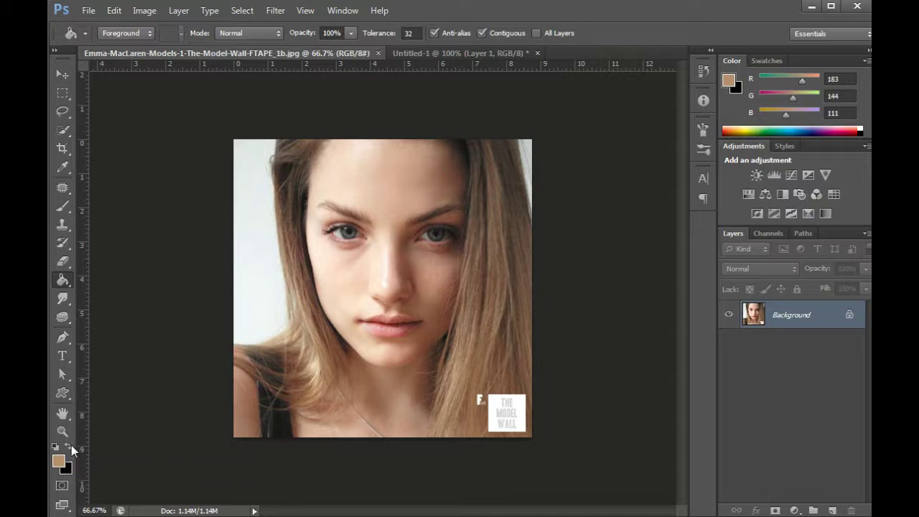
- Swap the colours, reset to default black and white, and end with white foreground over black
left_click(68, 448)
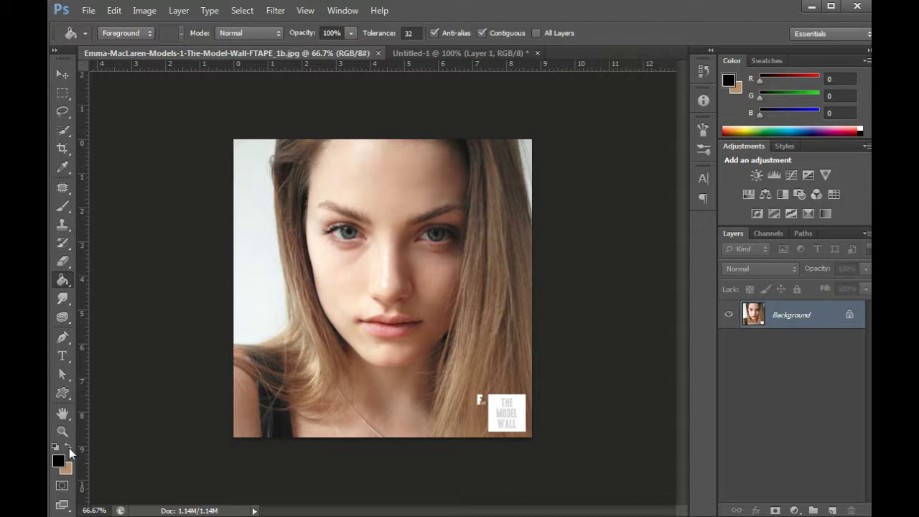
left_click(69, 447)
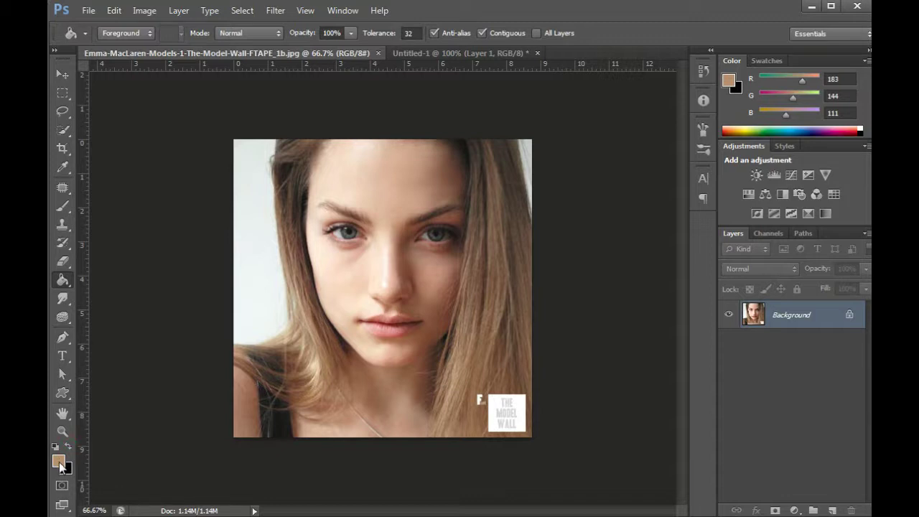
left_click(68, 448)
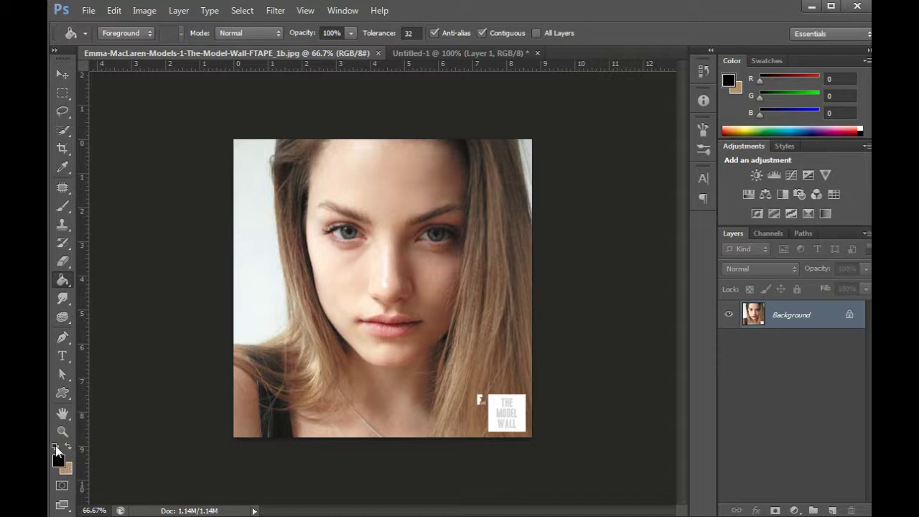
left_click(56, 448)
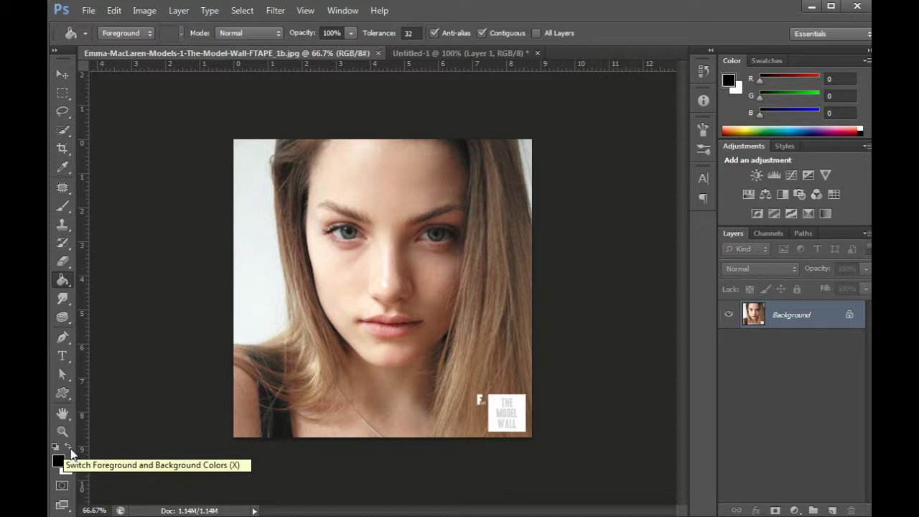
left_click(69, 447)
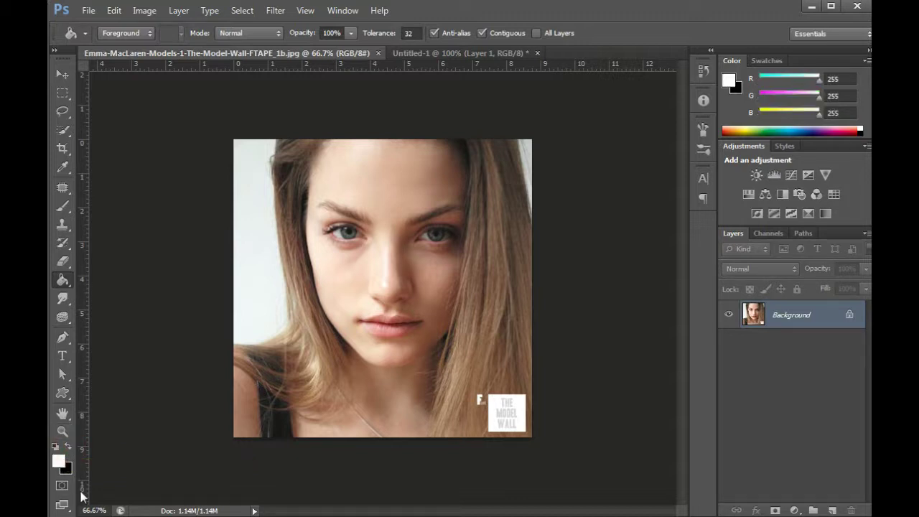
key("x")
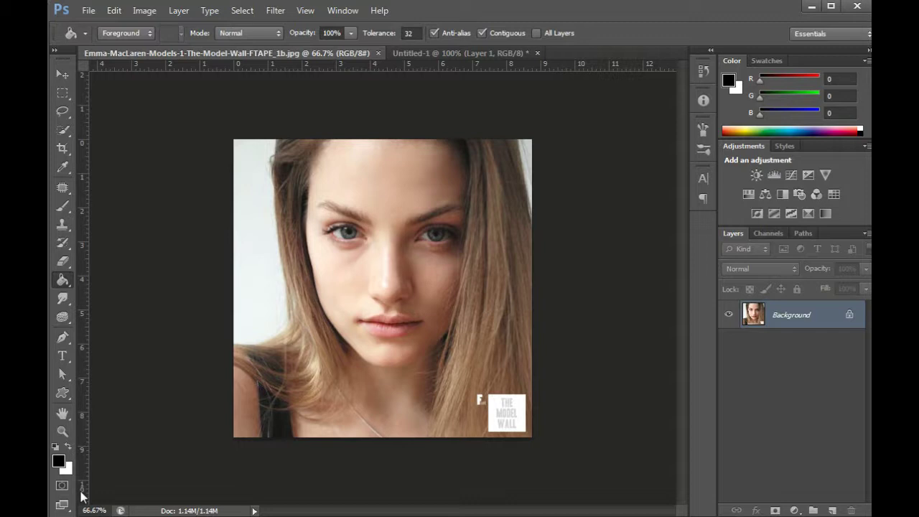
key("x")
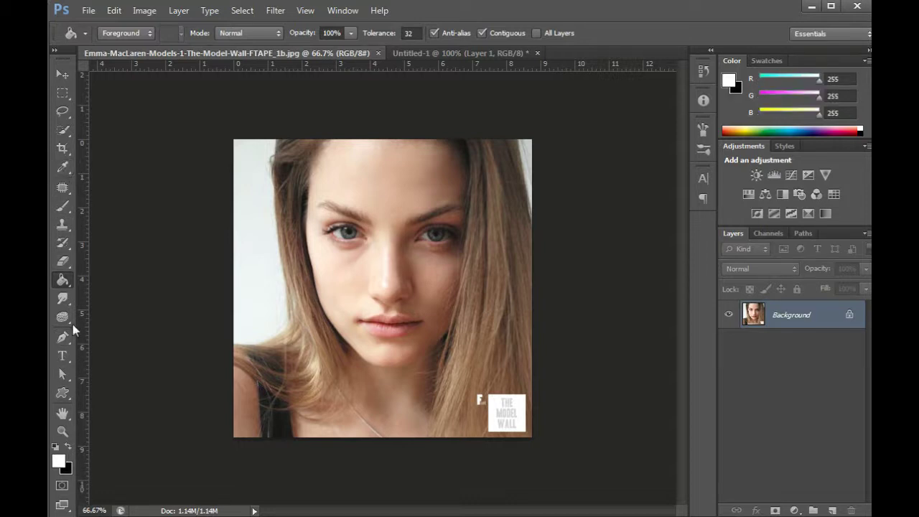
left_click(63, 168)
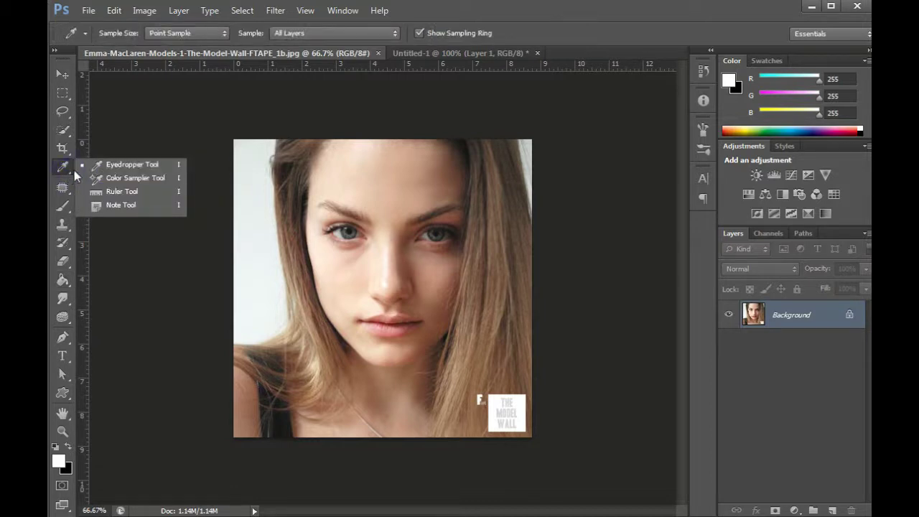
- Sample the lips' dark red (R98 G39 B35, #622723) as foreground and open it in the Color Picker
left_click(127, 165)
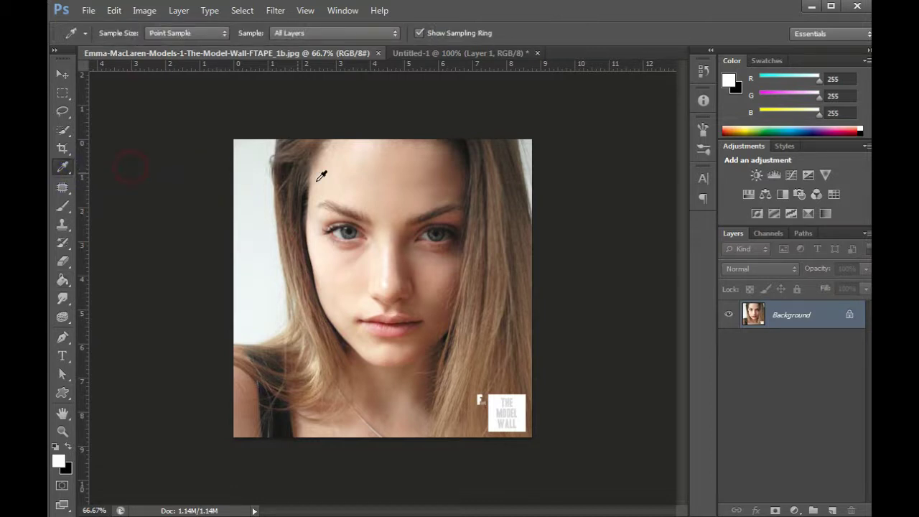
left_click(64, 167)
left_click(128, 164)
left_click(400, 324)
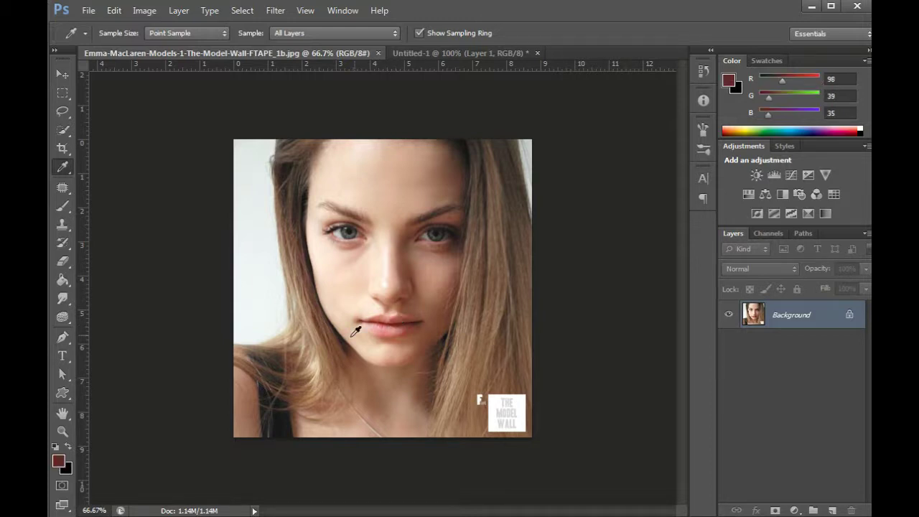
left_click(60, 463)
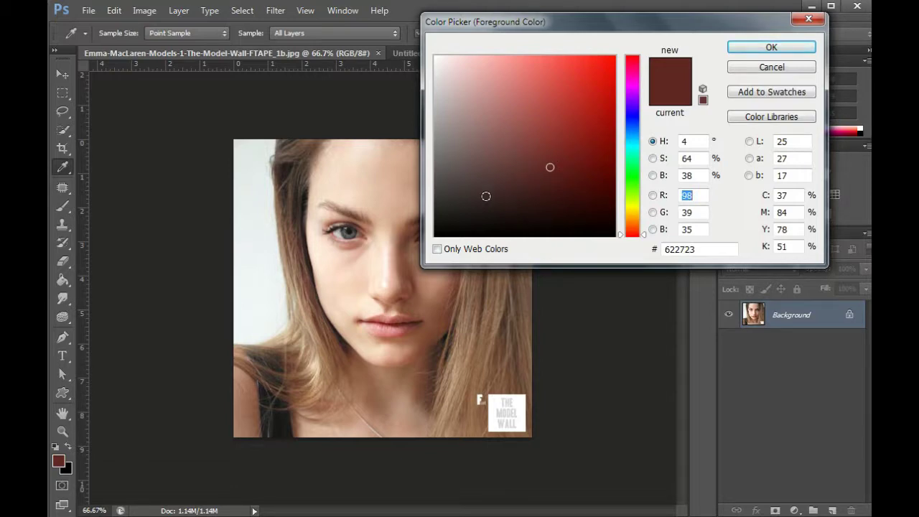
- Close and reopen the foreground Color Picker on #622723, selecting the Rectangular Marquee in between
left_click(767, 47)
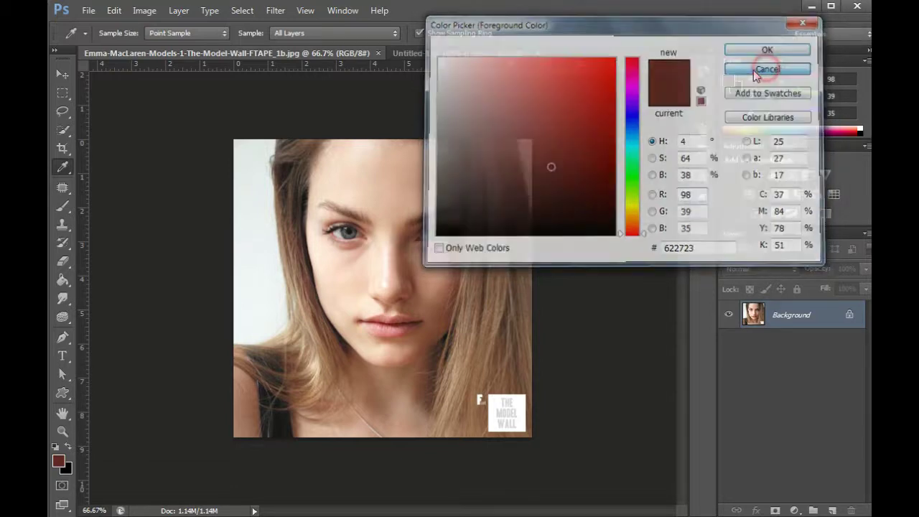
left_click(58, 463)
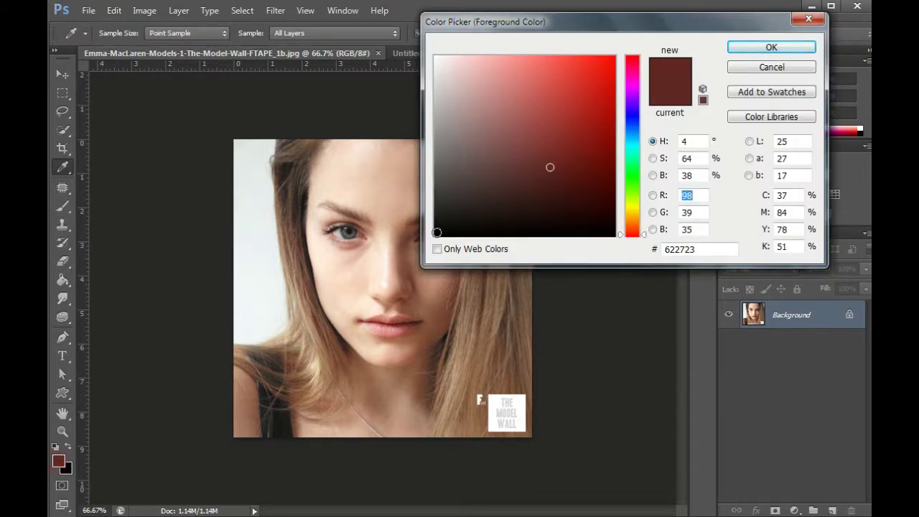
left_click(776, 66)
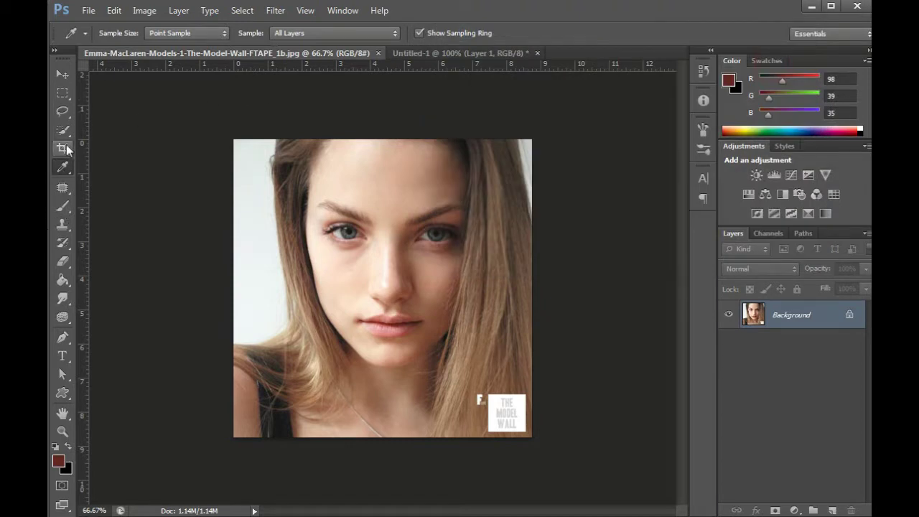
left_click(64, 95)
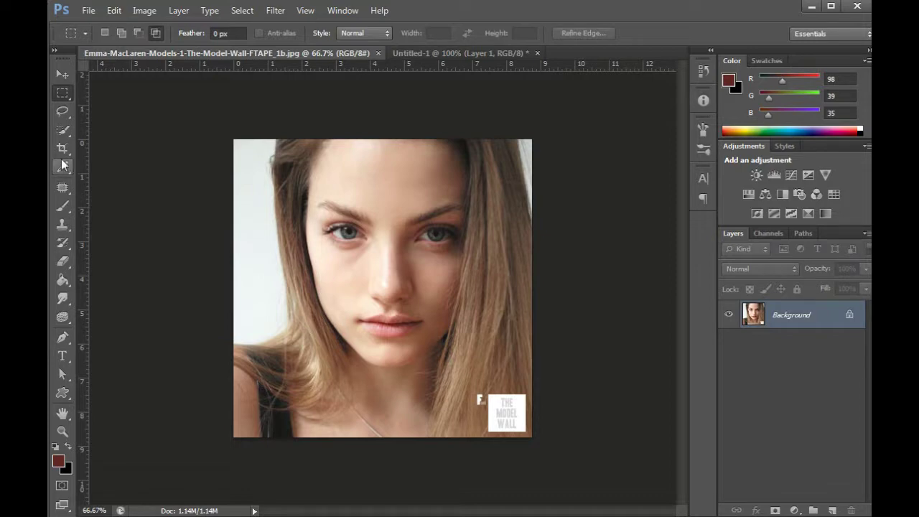
left_click(59, 462)
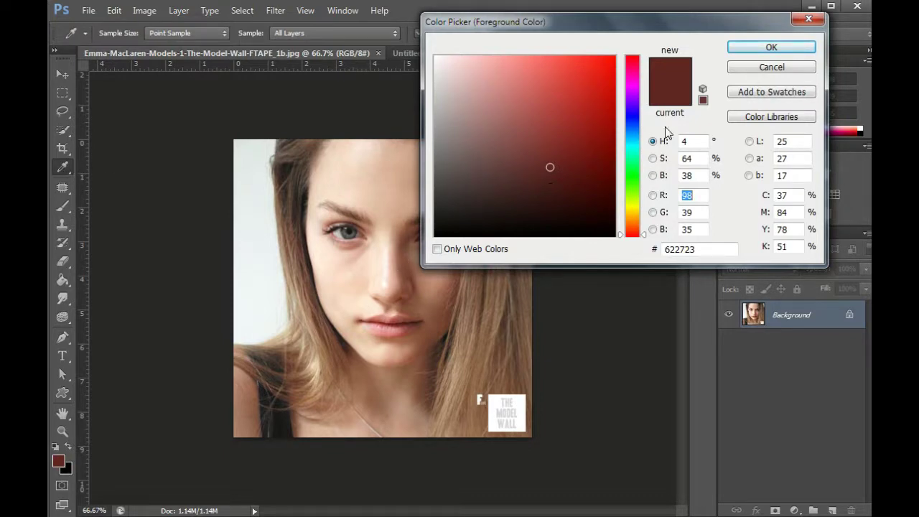
left_click(768, 69)
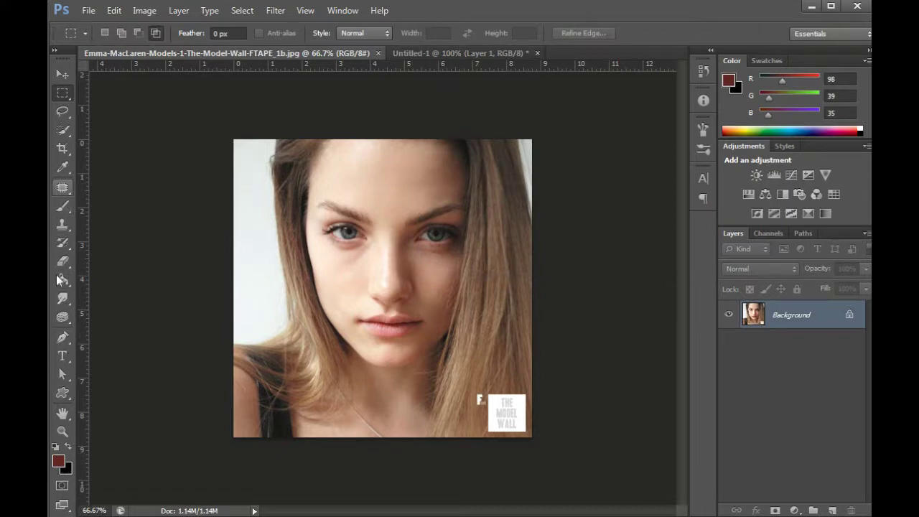
left_click(59, 464)
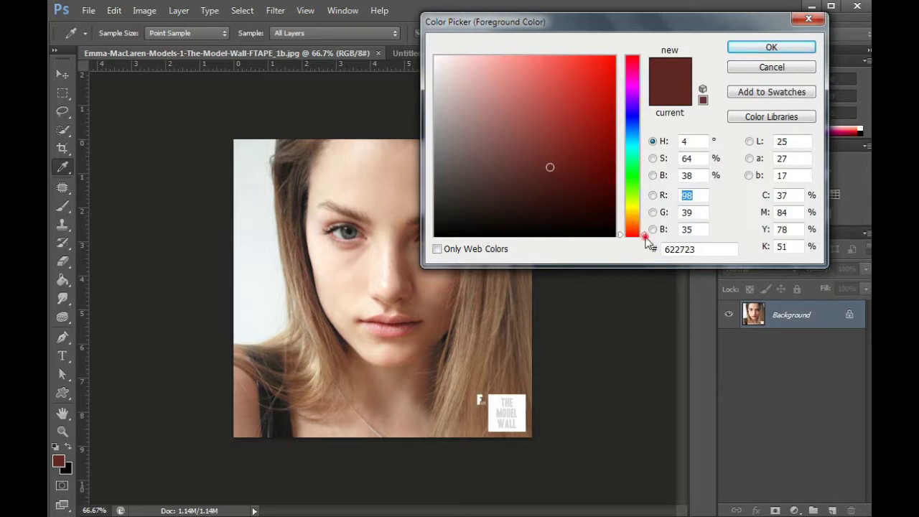
- Shift the new colour's hue to yellow and darken it to olive #252500 (R37 G37 B0), unapplied
left_click(642, 235)
mouse_move(641, 233)
left_mouse_down()
mouse_move(629, 54)
mouse_move(626, 245)
left_mouse_up()
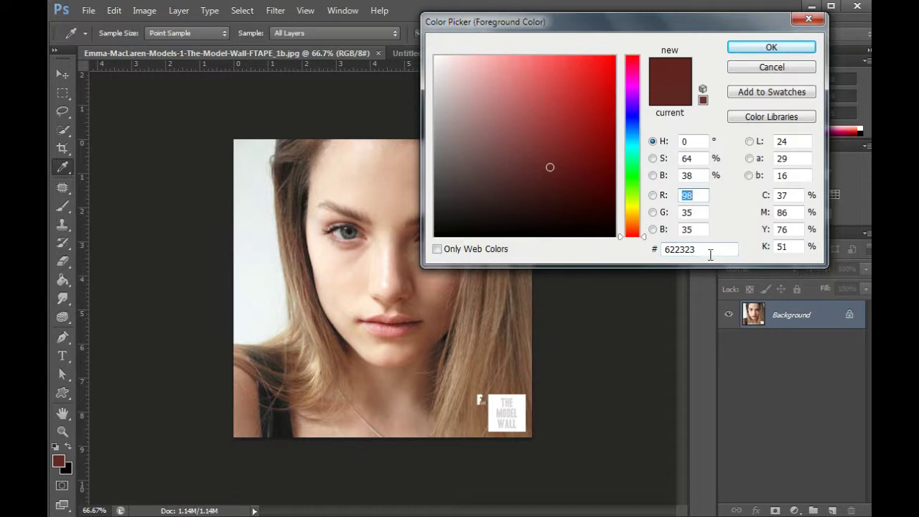
left_click(707, 248)
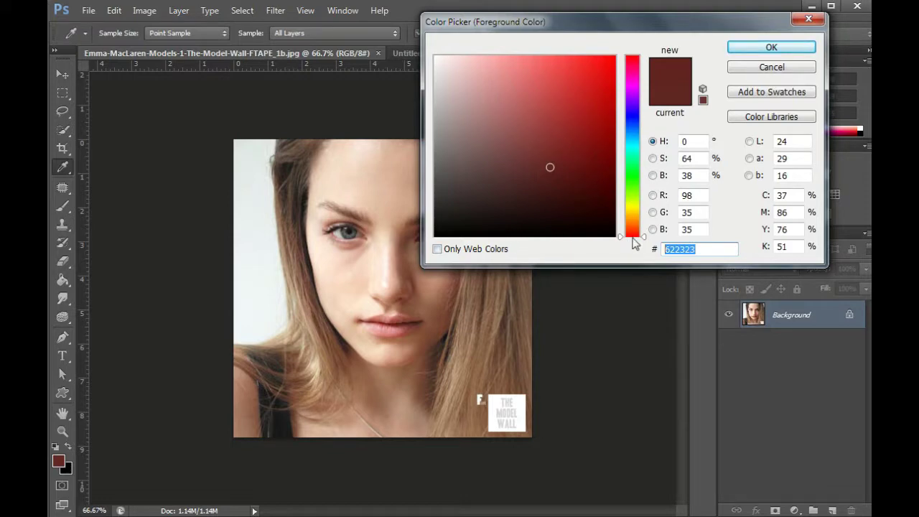
mouse_move(641, 236)
left_mouse_down()
mouse_move(642, 61)
mouse_move(643, 206)
left_mouse_up()
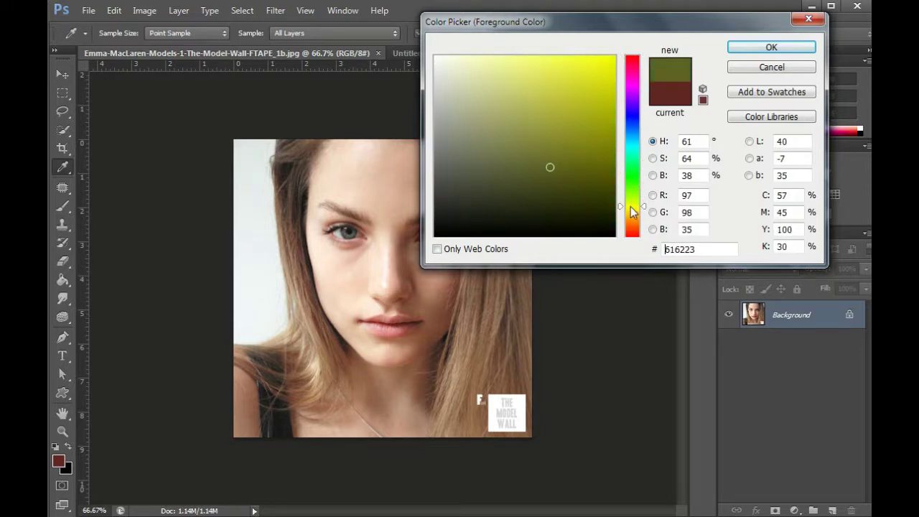
mouse_move(565, 164)
left_mouse_down()
mouse_move(605, 102)
mouse_move(503, 77)
mouse_move(463, 176)
mouse_move(550, 213)
mouse_move(610, 137)
mouse_move(605, 69)
mouse_move(597, 67)
mouse_move(590, 206)
mouse_move(556, 164)
mouse_move(569, 58)
mouse_move(527, 86)
mouse_move(545, 211)
mouse_move(558, 125)
mouse_move(581, 80)
mouse_move(613, 211)
left_mouse_up()
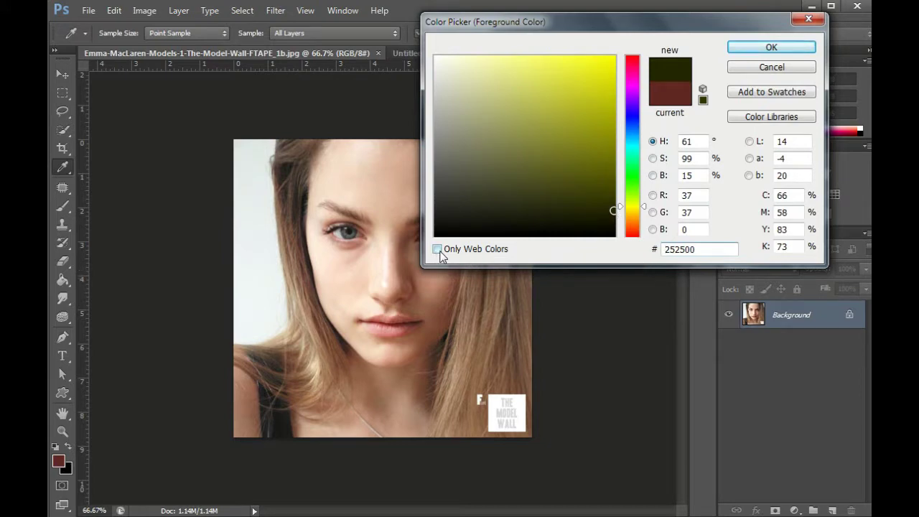
- With Only Web Colors on, try olives 999900 and cccc00, then cancel to keep the lip red
left_click(440, 251)
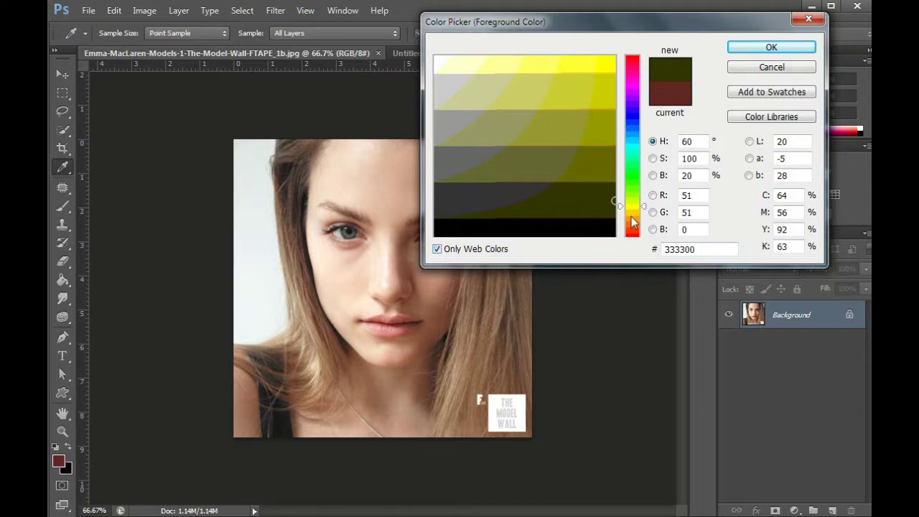
left_click(606, 159)
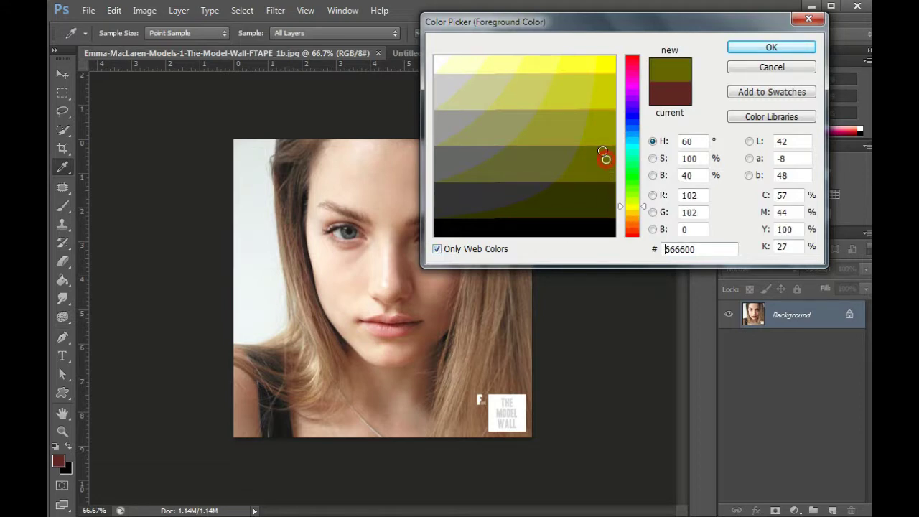
left_click(592, 132)
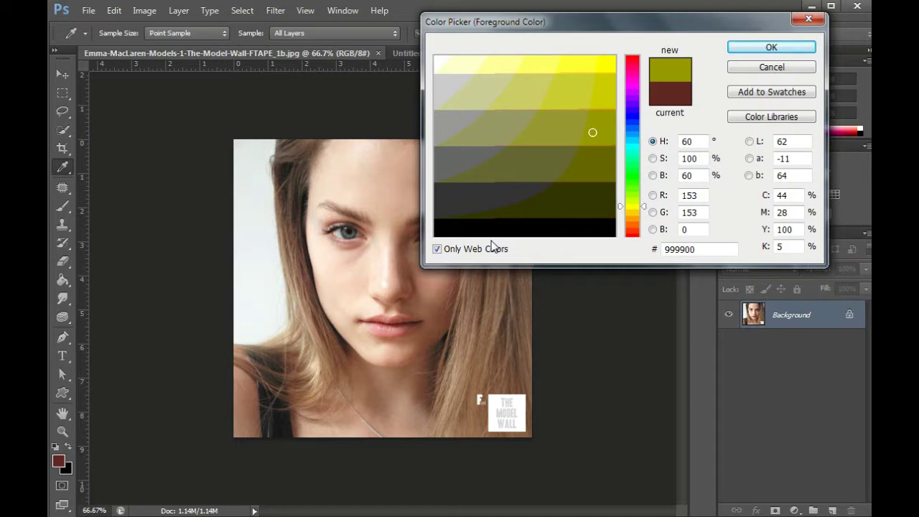
left_click(583, 91)
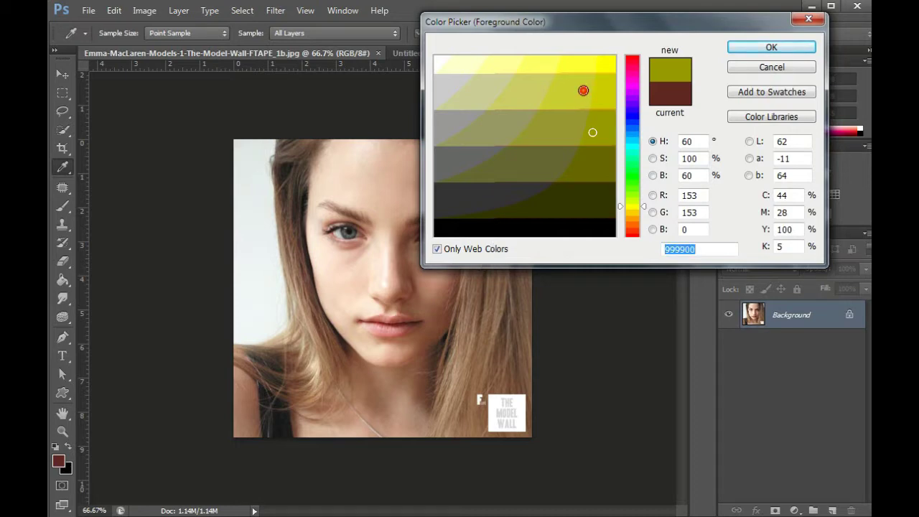
left_click_drag(583, 90, 611, 90)
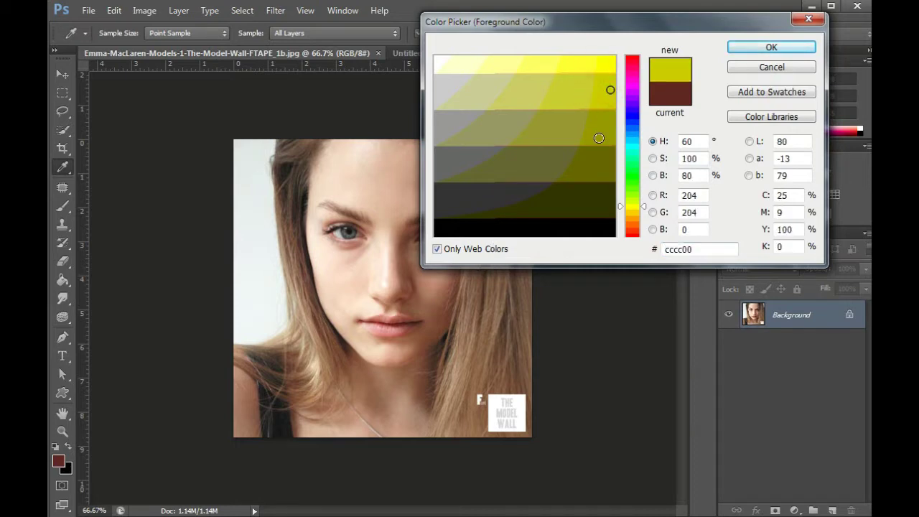
left_click(599, 138)
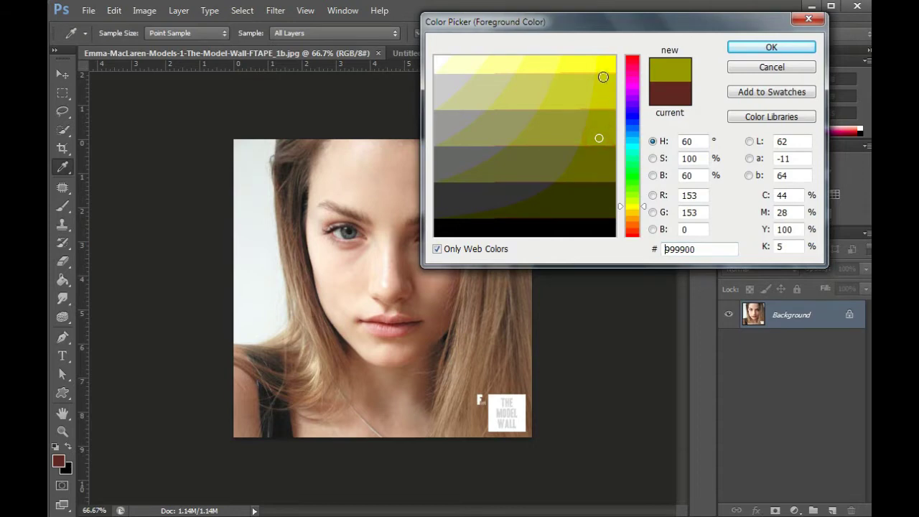
left_click(792, 66)
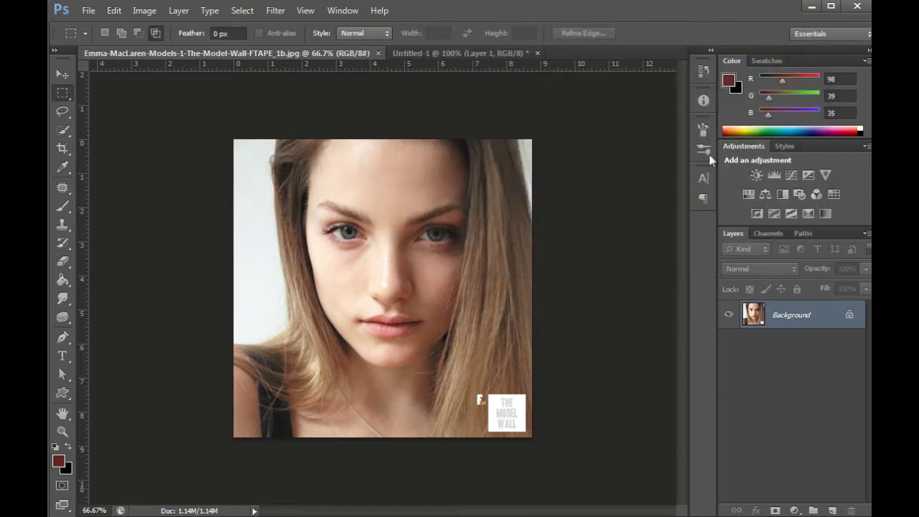